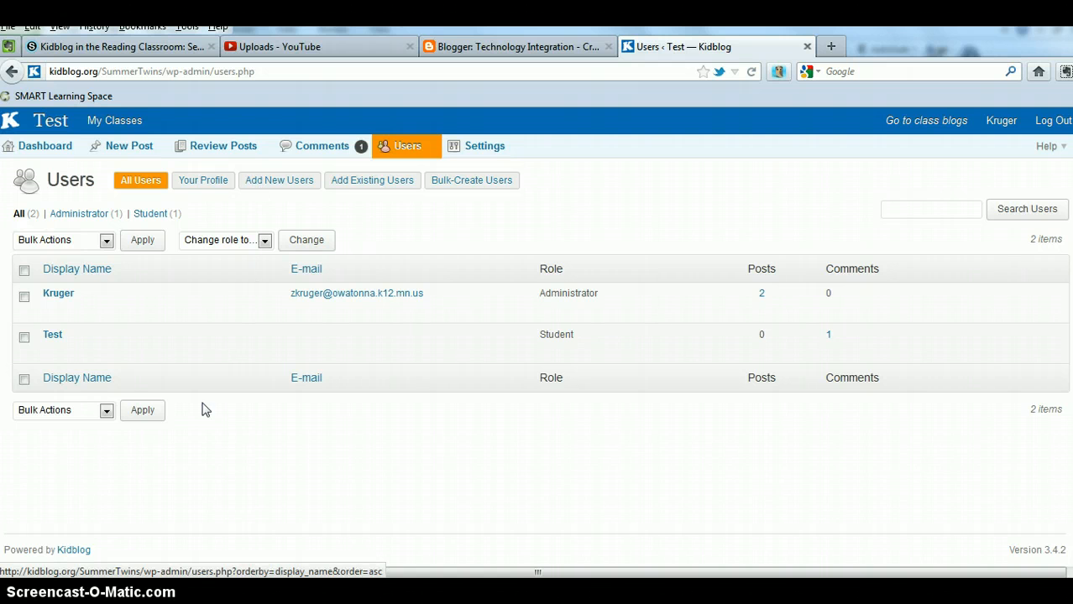
# Step: Review the Test student's Edit User fields and theme options, then go to Bulk-Create Users
pyautogui.moveTo(55, 339)
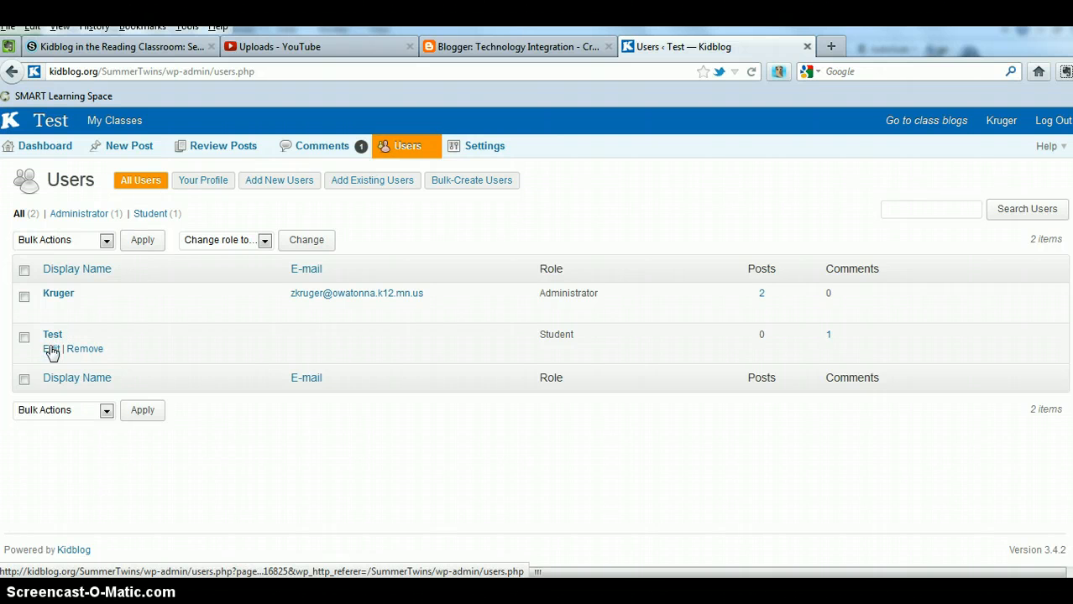
pyautogui.click(51, 350)
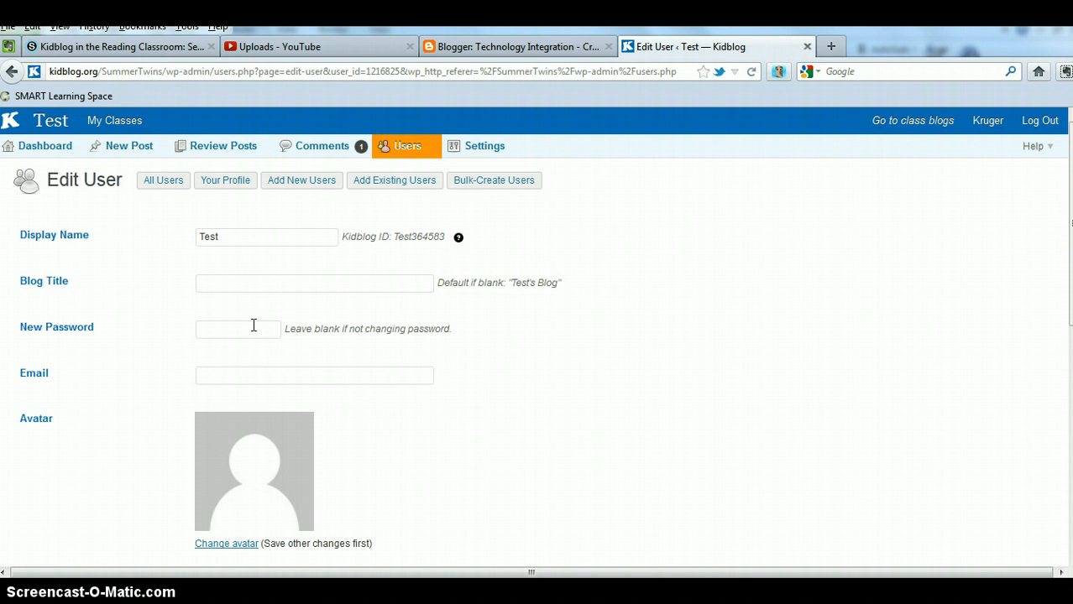
pyautogui.scroll(-4, 424, 357)
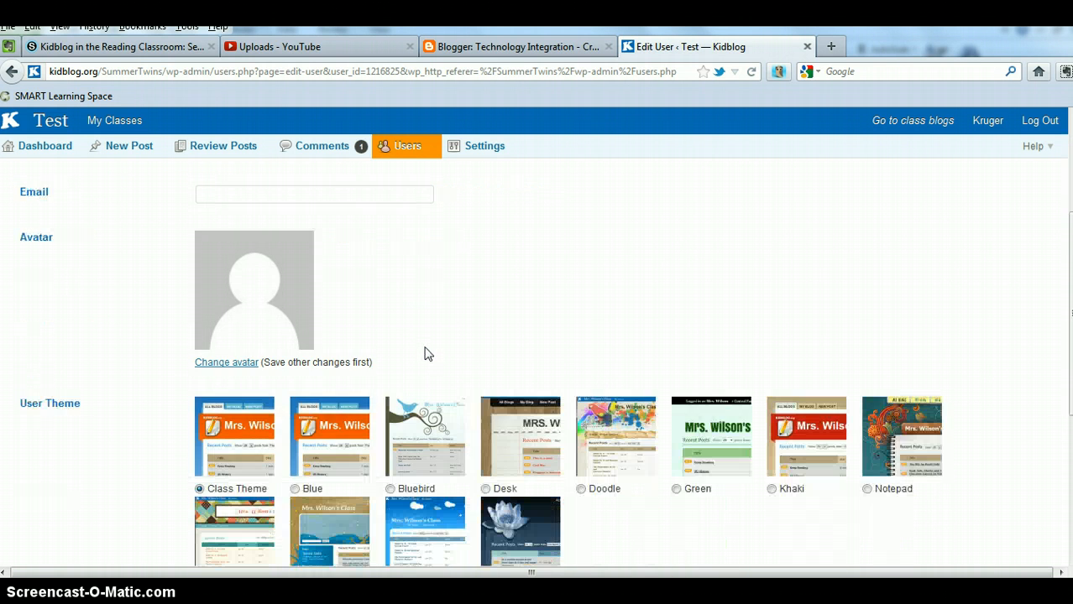
pyautogui.scroll(-2, 426, 353)
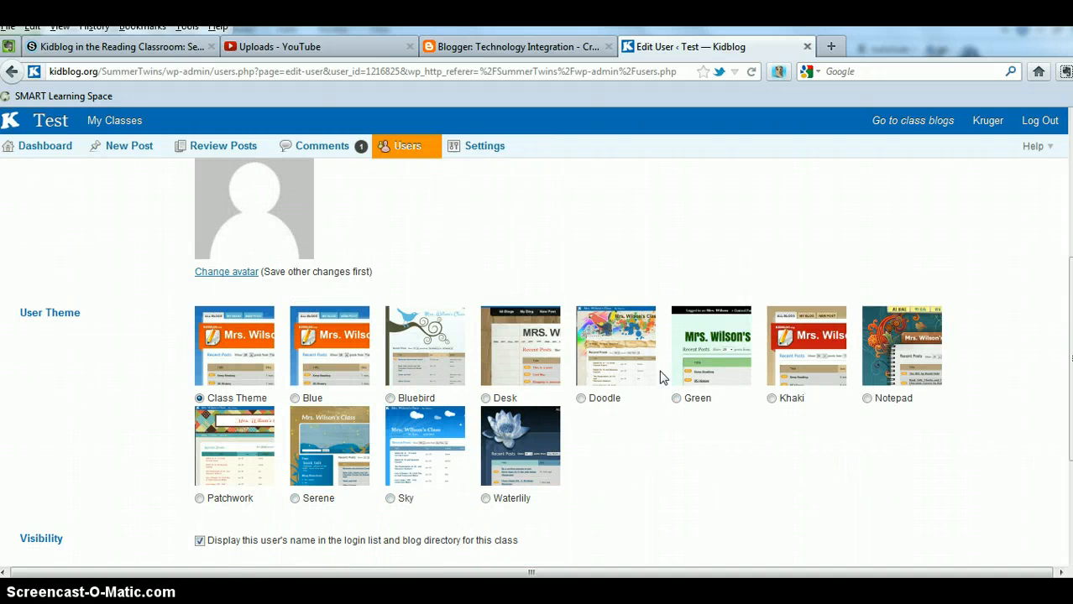
pyautogui.scroll(6, 713, 386)
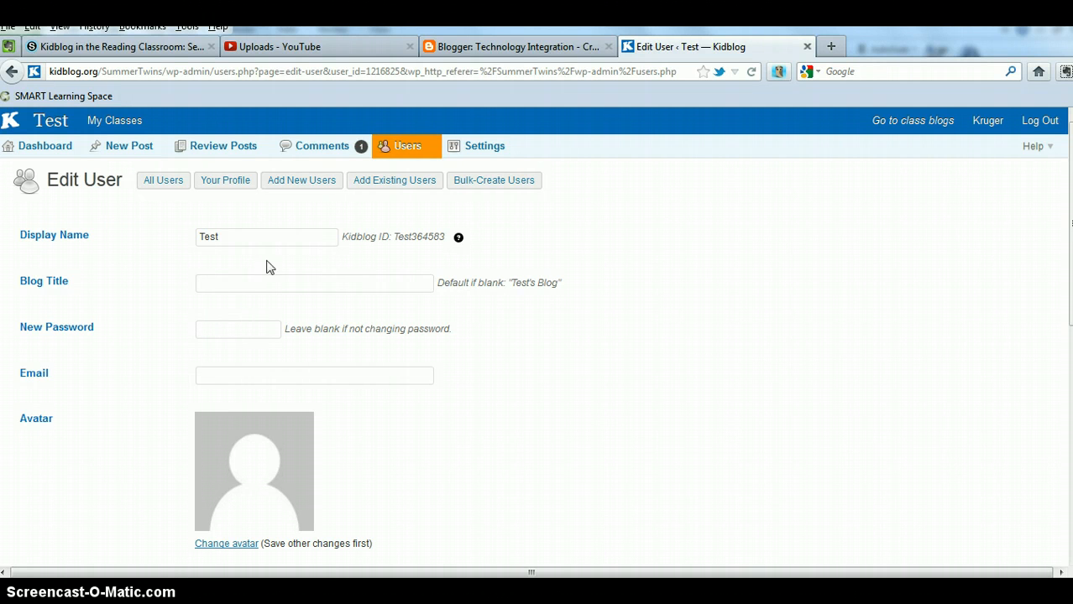
pyautogui.click(492, 182)
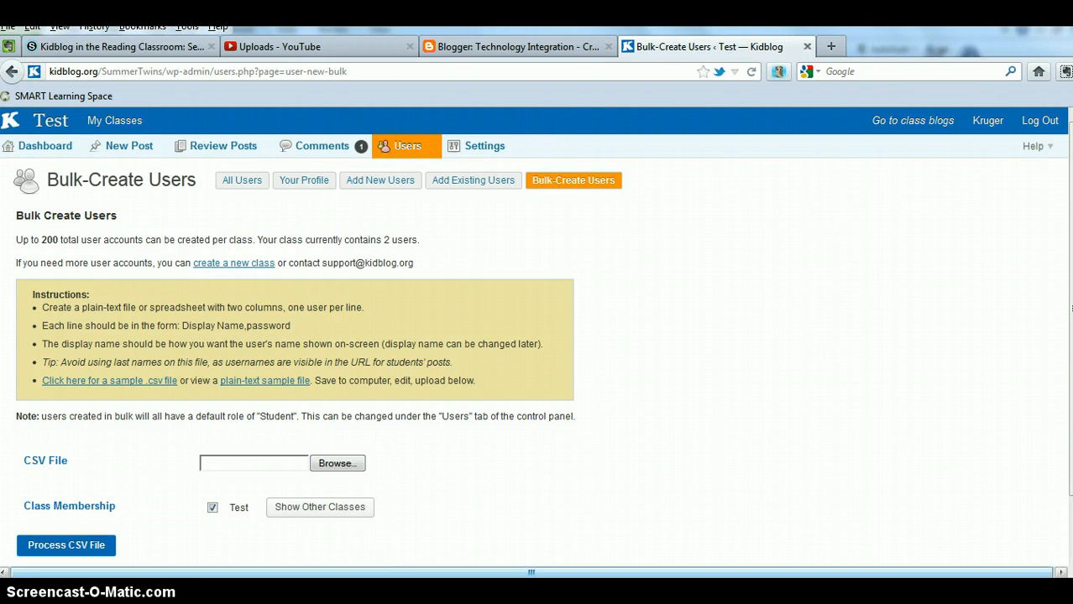
# Step: Switch to the kidblog_sample spreadsheet in Excel
pyautogui.hotkey('alt', 'Tab')
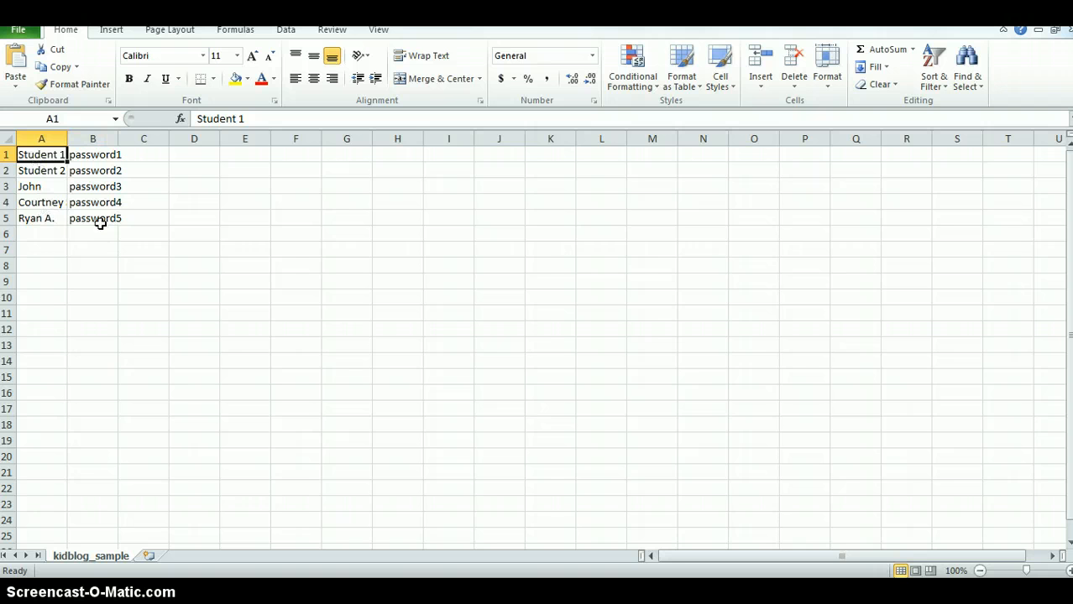
# Step: Enter a sixth student's display name in A6 and a password in B6, then save
pyautogui.click(42, 234)
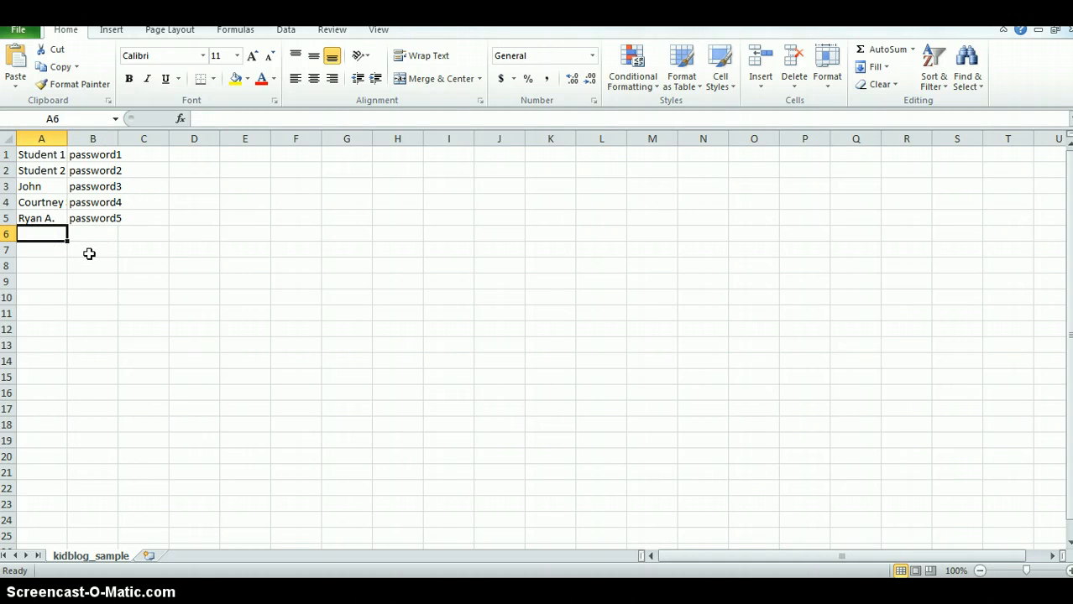
pyautogui.write('Zack')
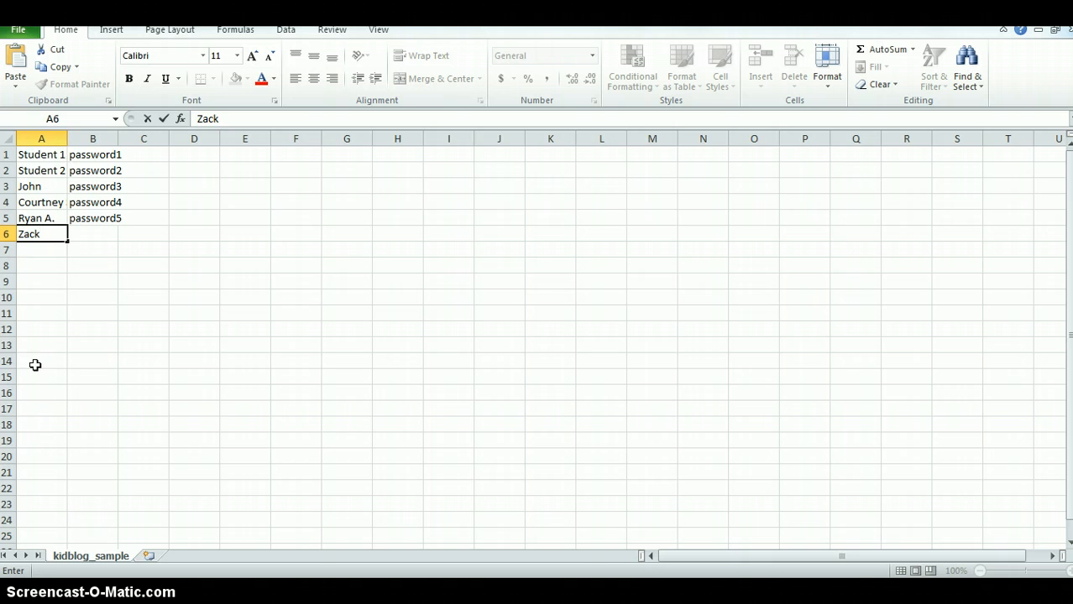
pyautogui.click(110, 234)
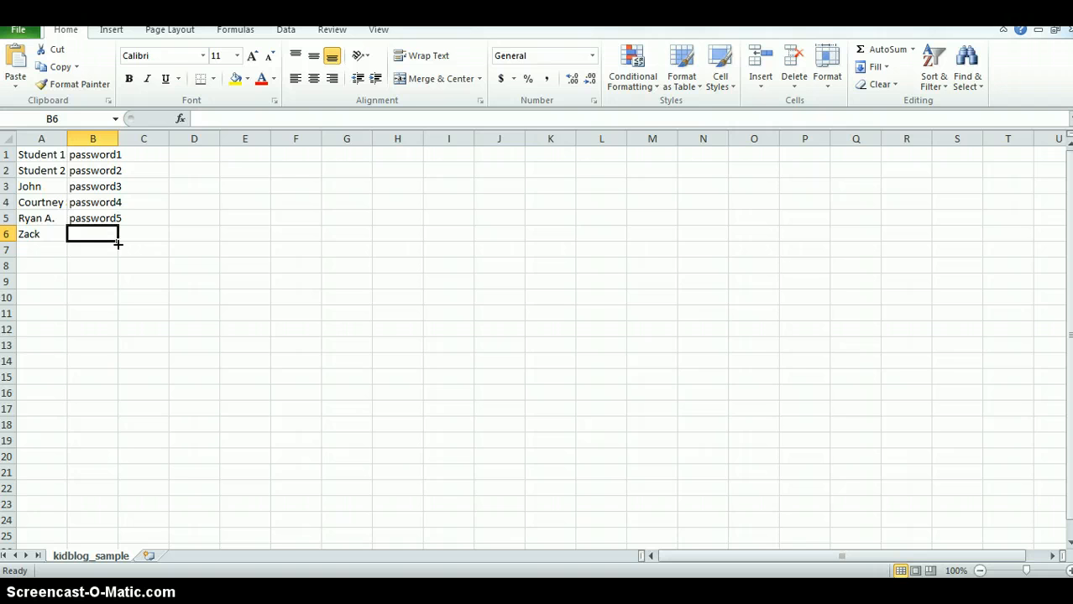
pyautogui.write('1')
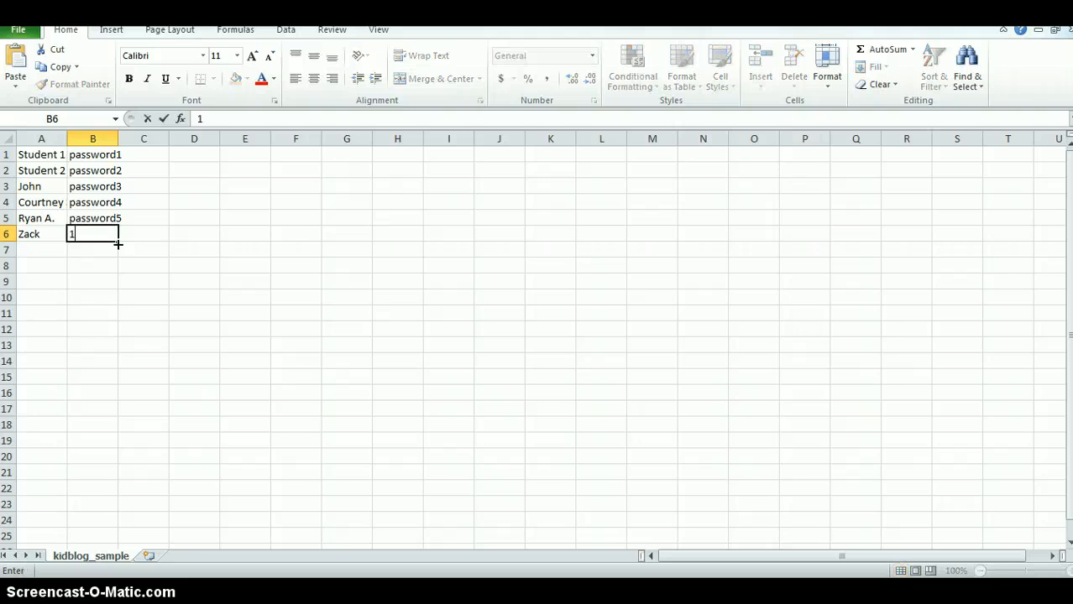
pyautogui.write('234')
pyautogui.hotkey('ctrl', 's')
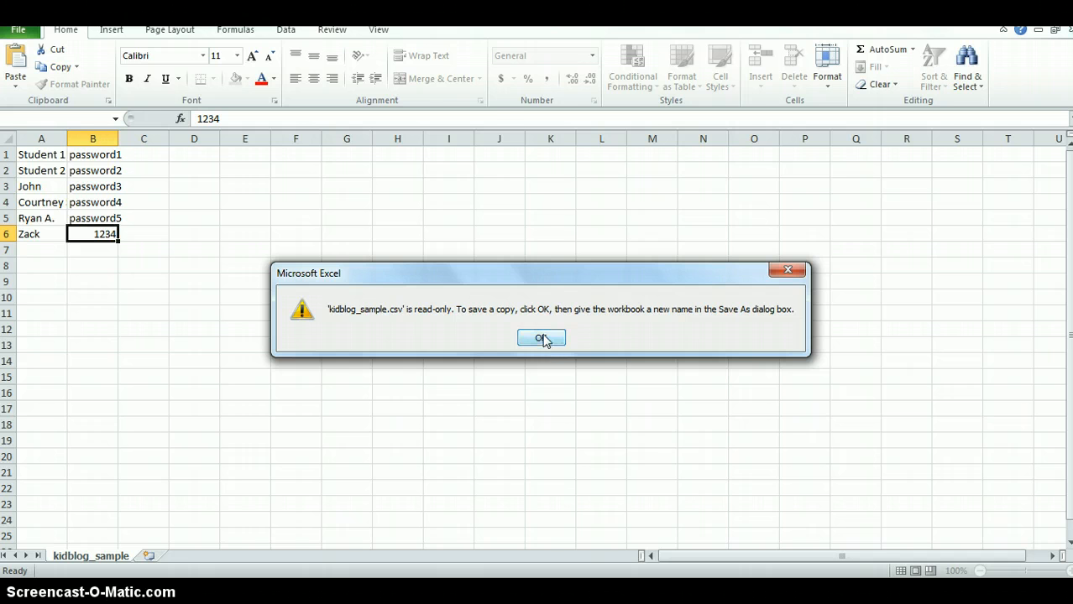
# Step: Save a copy of the list as dd on the Desktop, keeping CSV format
pyautogui.click(541, 338)
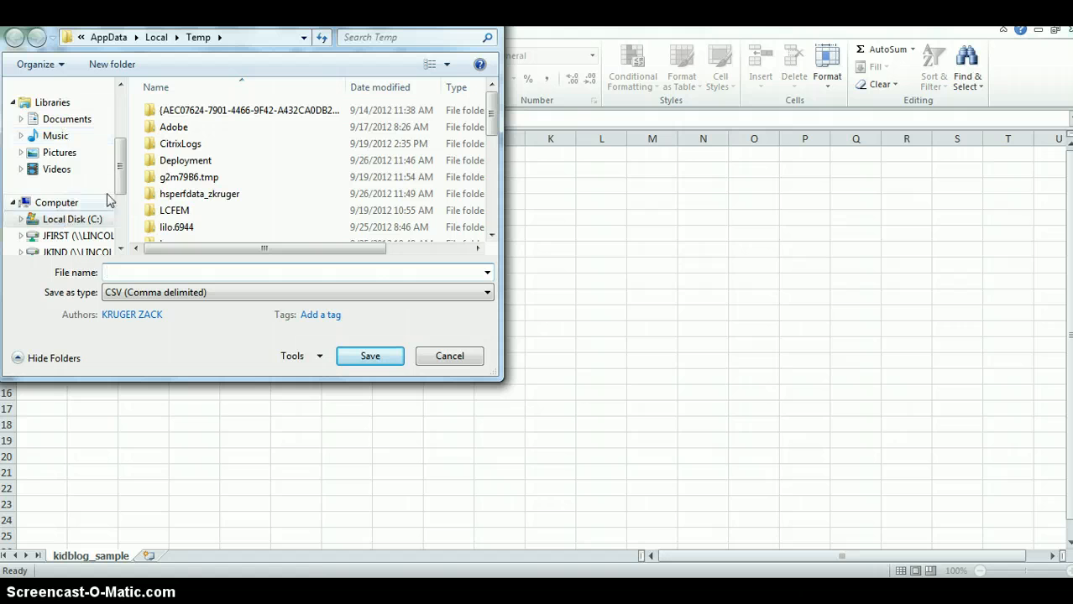
pyautogui.scroll(3, 120, 174)
pyautogui.click(53, 144)
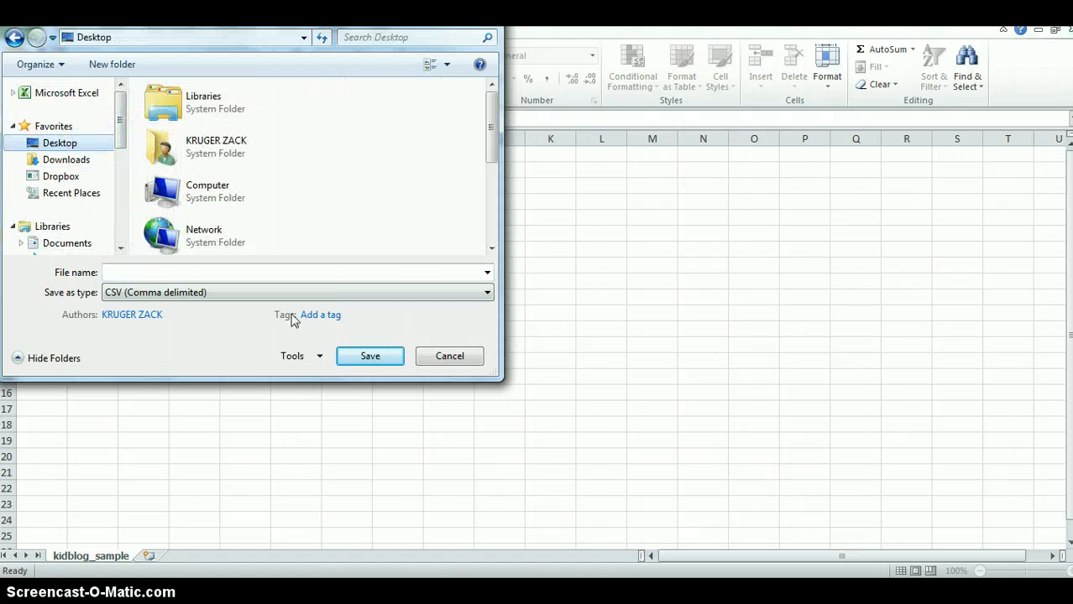
pyautogui.click(368, 358)
pyautogui.click(192, 274)
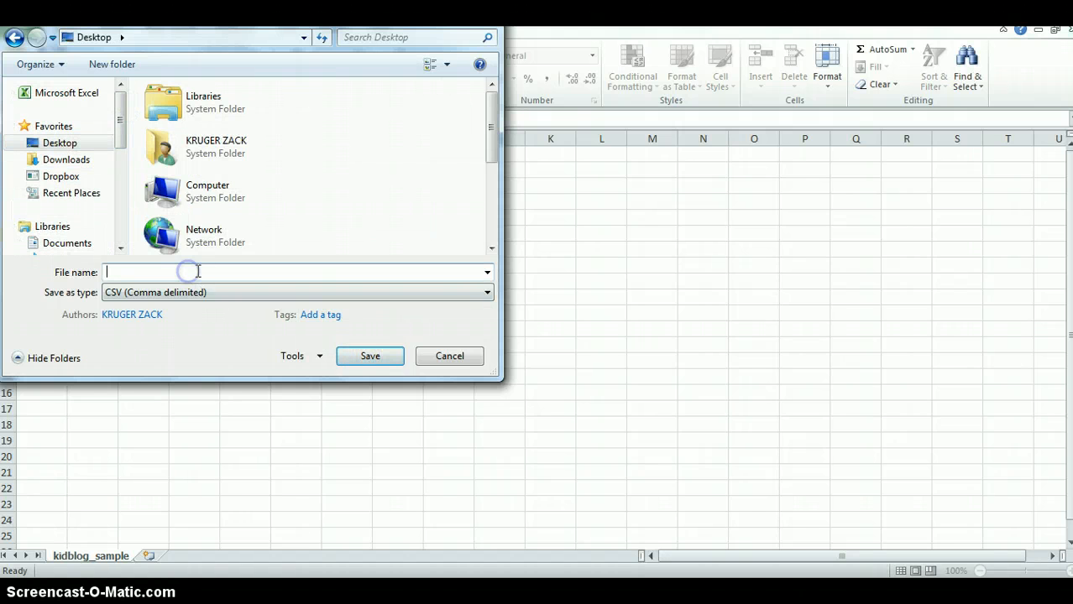
pyautogui.write('dd')
pyautogui.click(360, 360)
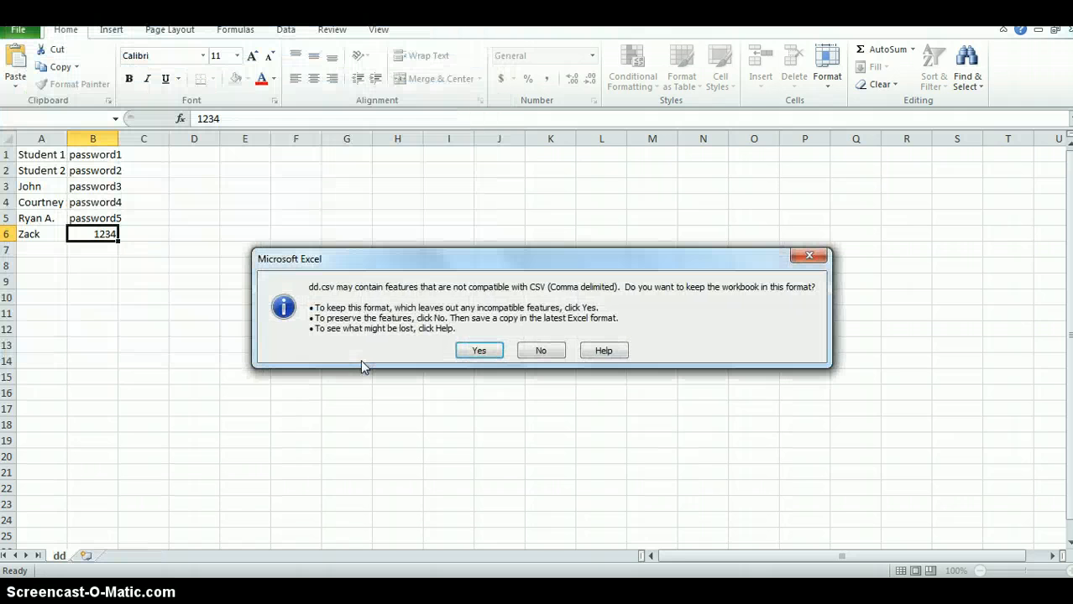
pyautogui.click(493, 351)
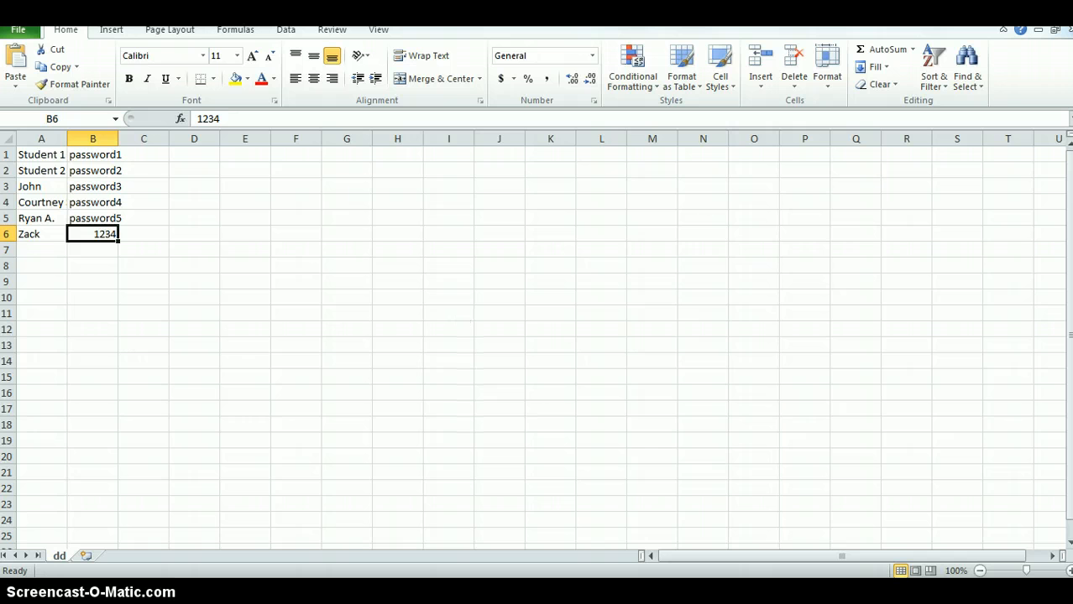
# Step: Close the workbook, saving changes over the existing dd.csv on the Desktop
pyautogui.click(1068, 28)
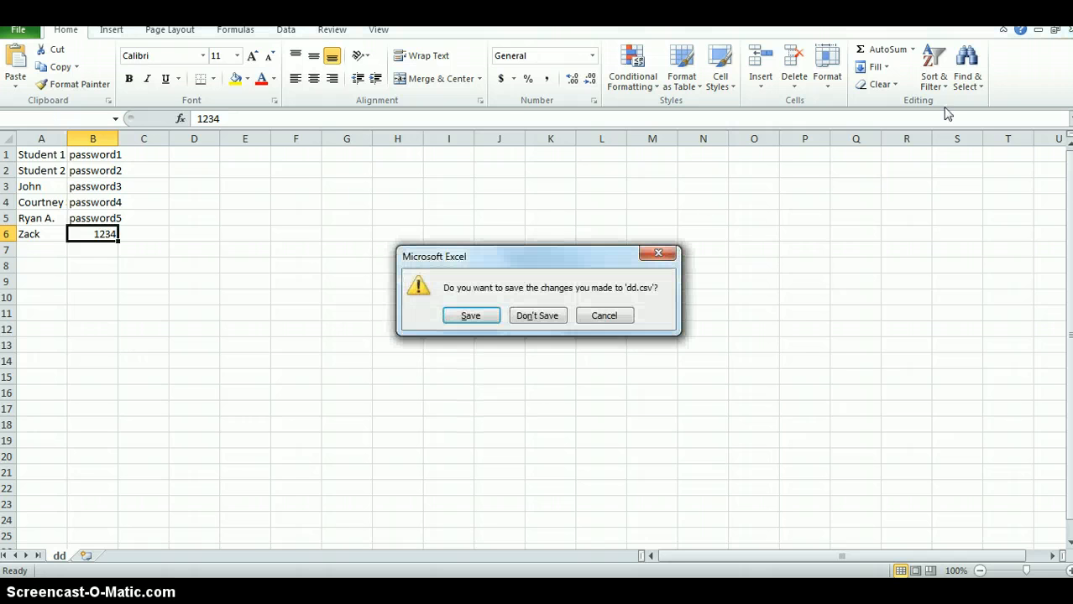
pyautogui.click(486, 318)
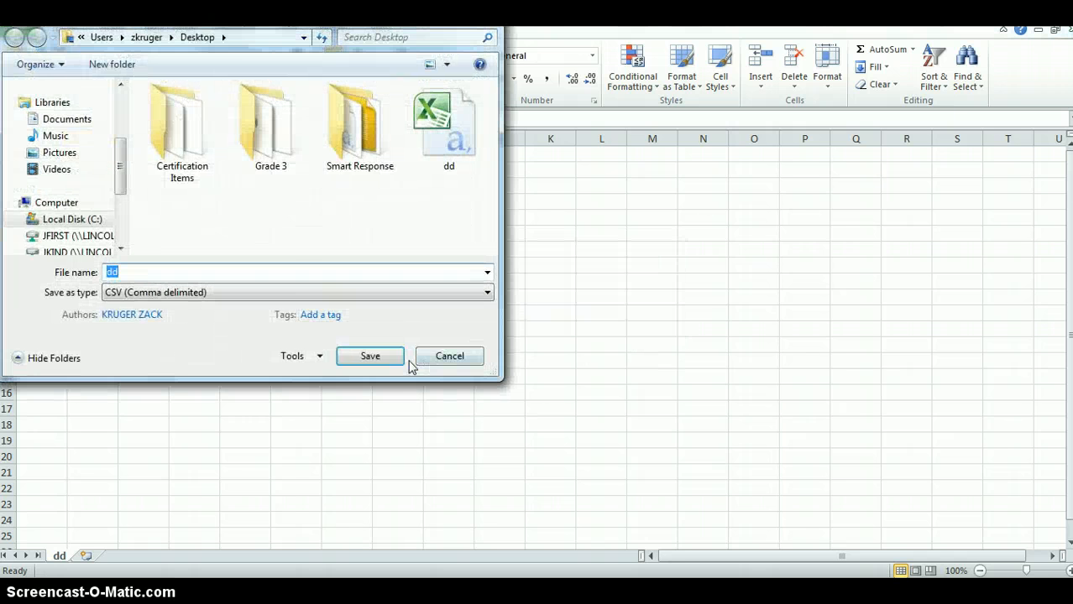
pyautogui.click(379, 358)
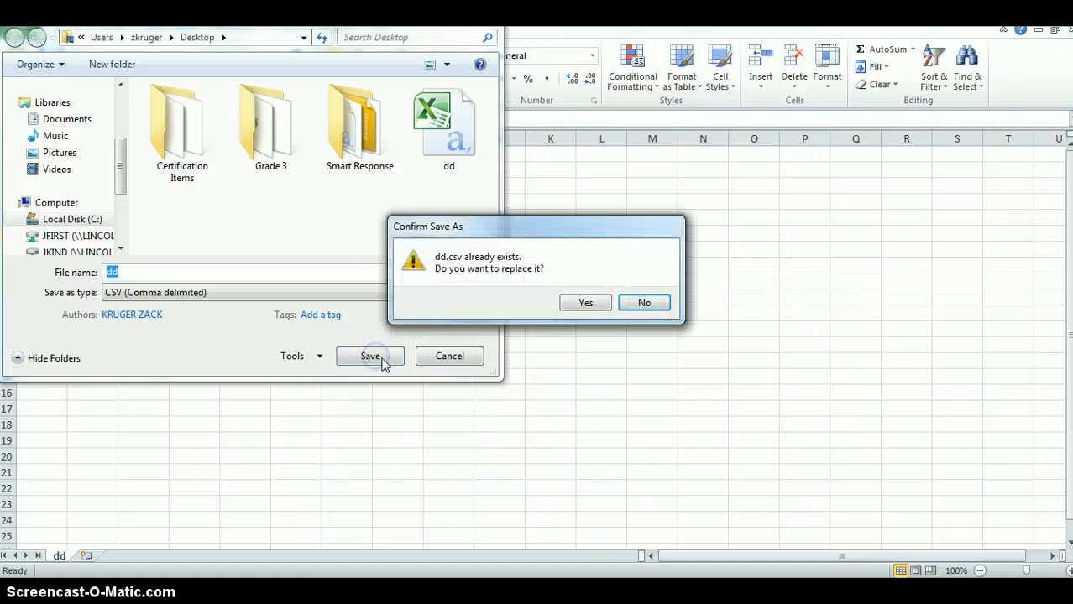
pyautogui.click(587, 304)
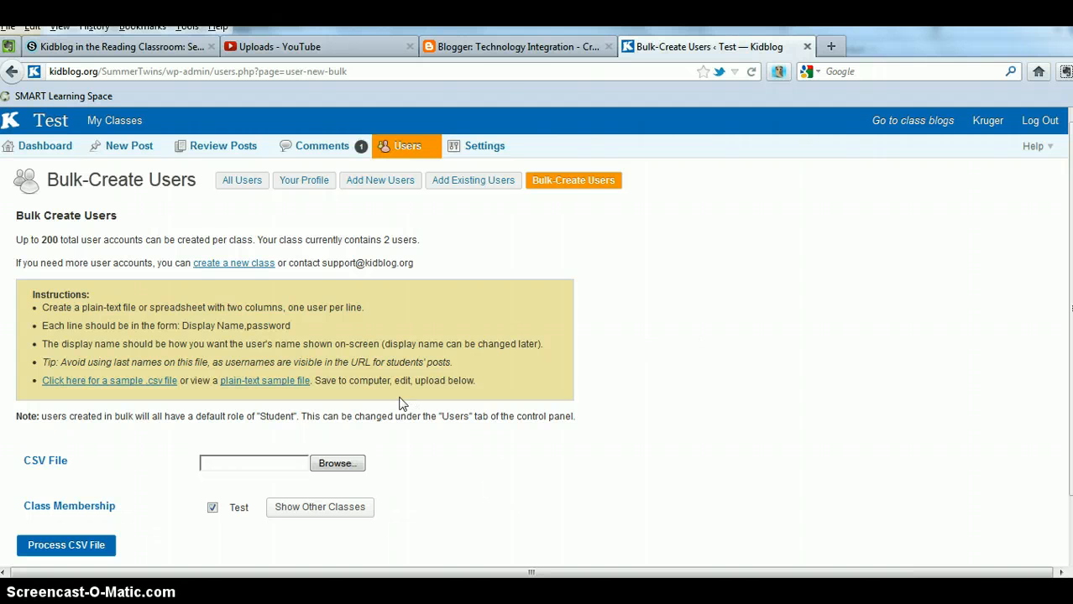
# Step: Upload dd.csv from the Desktop and process it to create six new users in the Test class
pyautogui.click(337, 466)
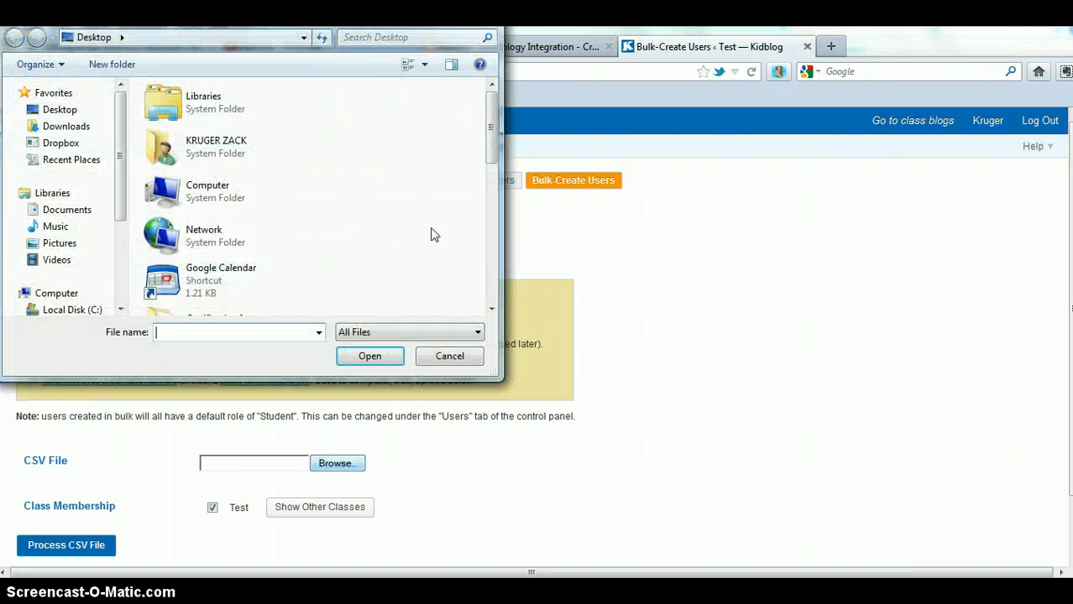
pyautogui.moveTo(492, 149); pyautogui.dragTo(494, 228)
pyautogui.click(186, 220)
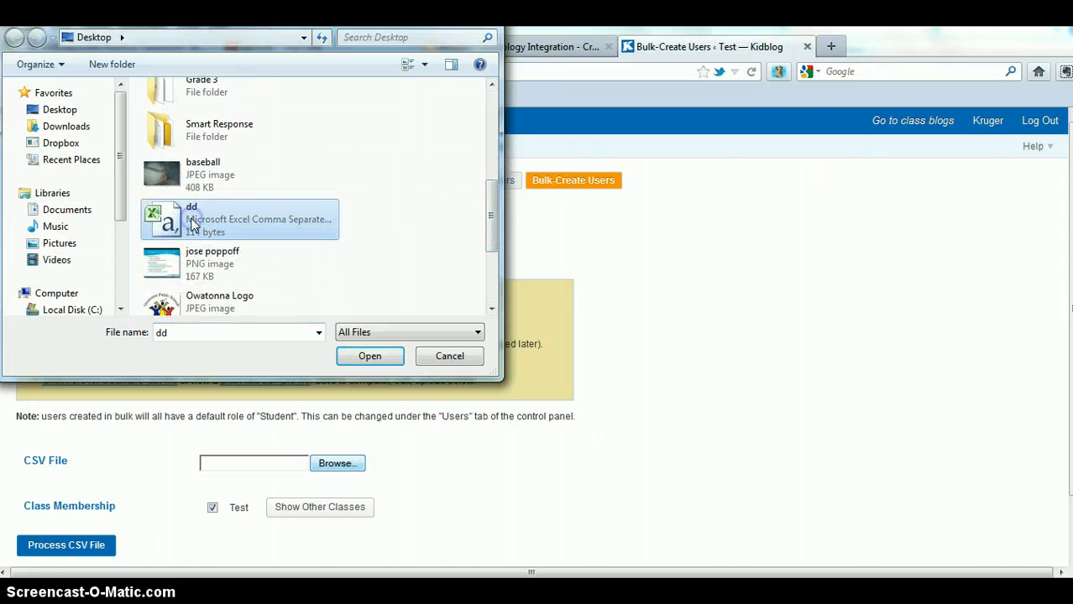
pyautogui.click(369, 356)
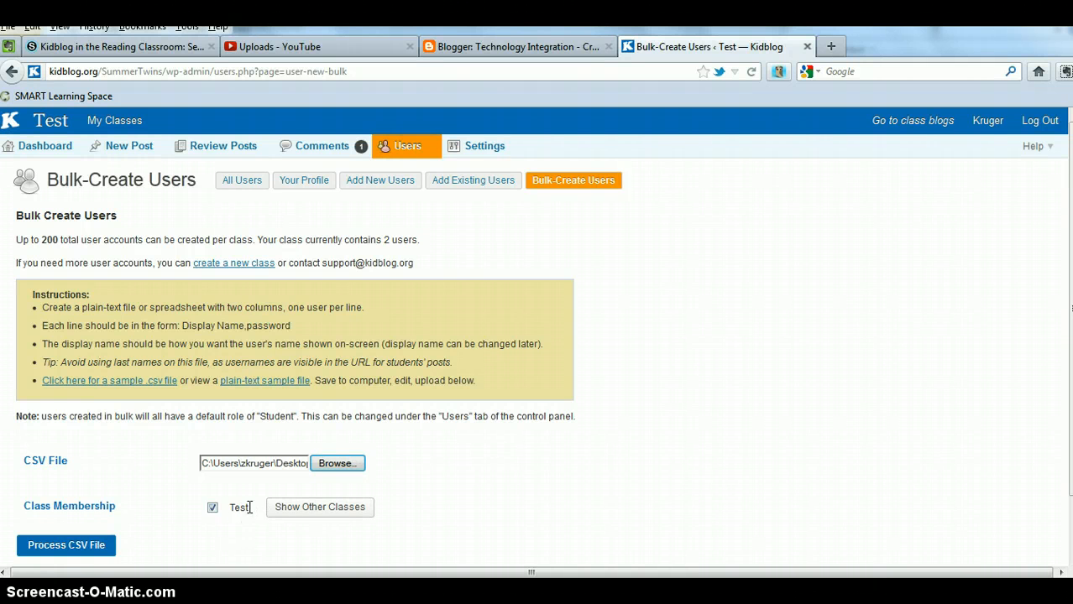
pyautogui.click(91, 546)
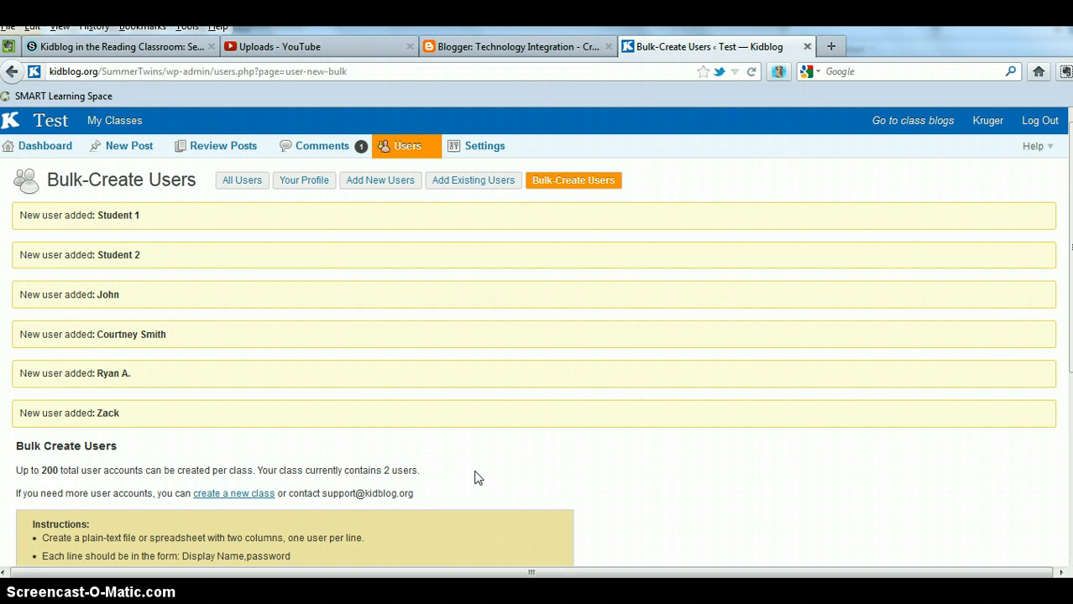
# Step: Open the All Users list and scroll through the eight Test-class accounts
pyautogui.scroll(-2, 475, 477)
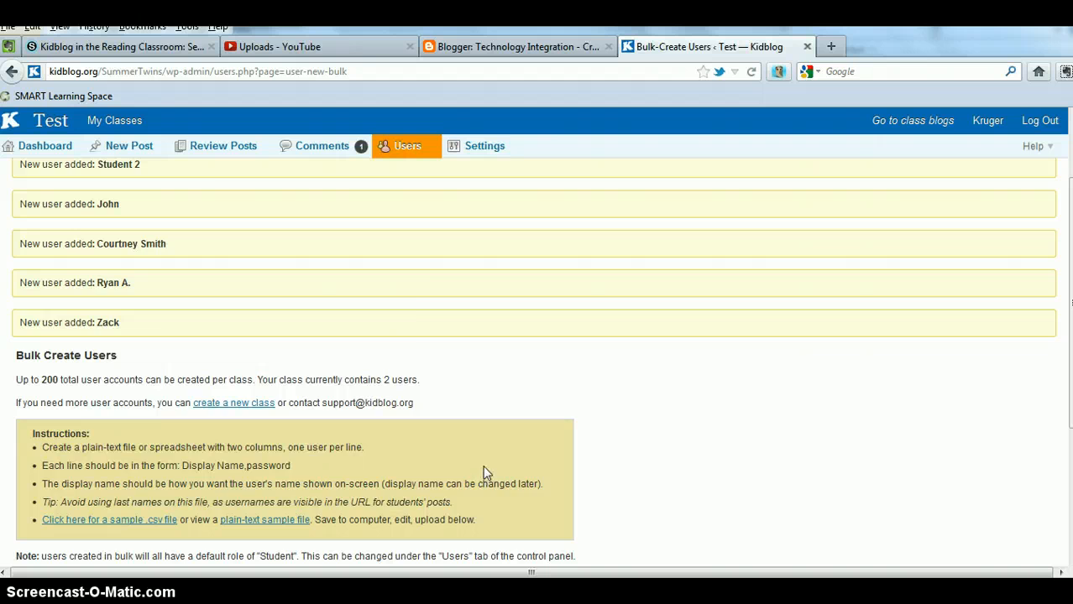
pyautogui.scroll(2, 483, 470)
pyautogui.click(250, 185)
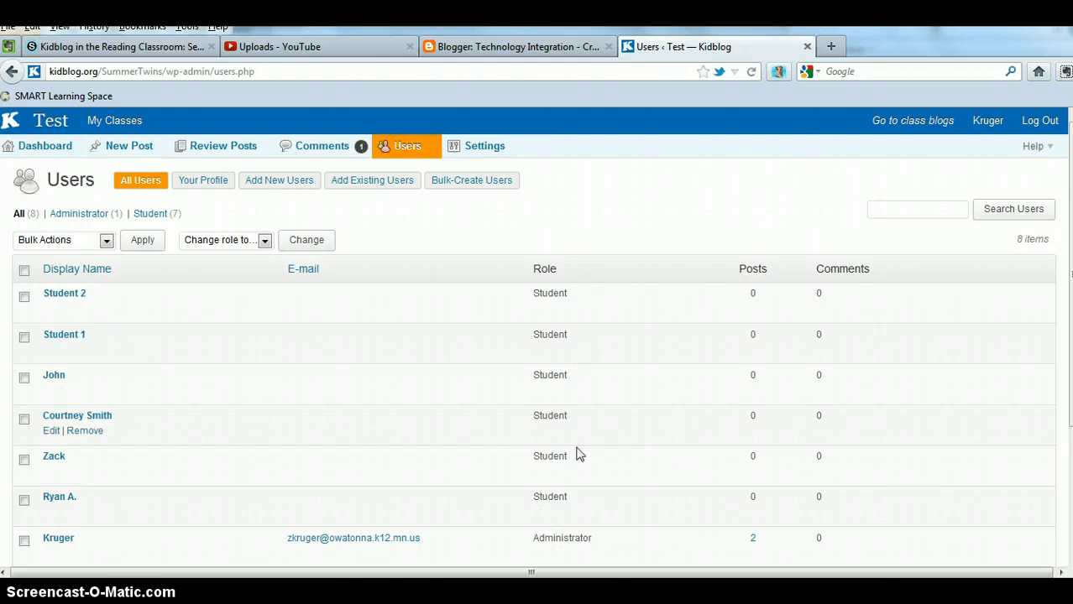
pyautogui.scroll(-2, 563, 474)
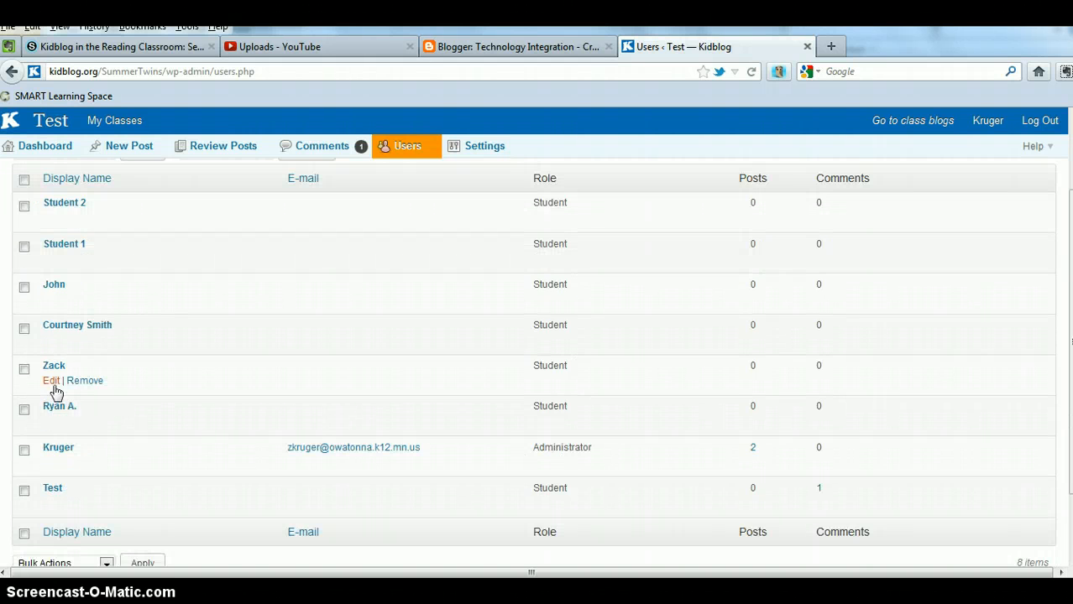
# Step: Change the last imported user's class role from Student to Teacher and return to All Users
pyautogui.click(52, 381)
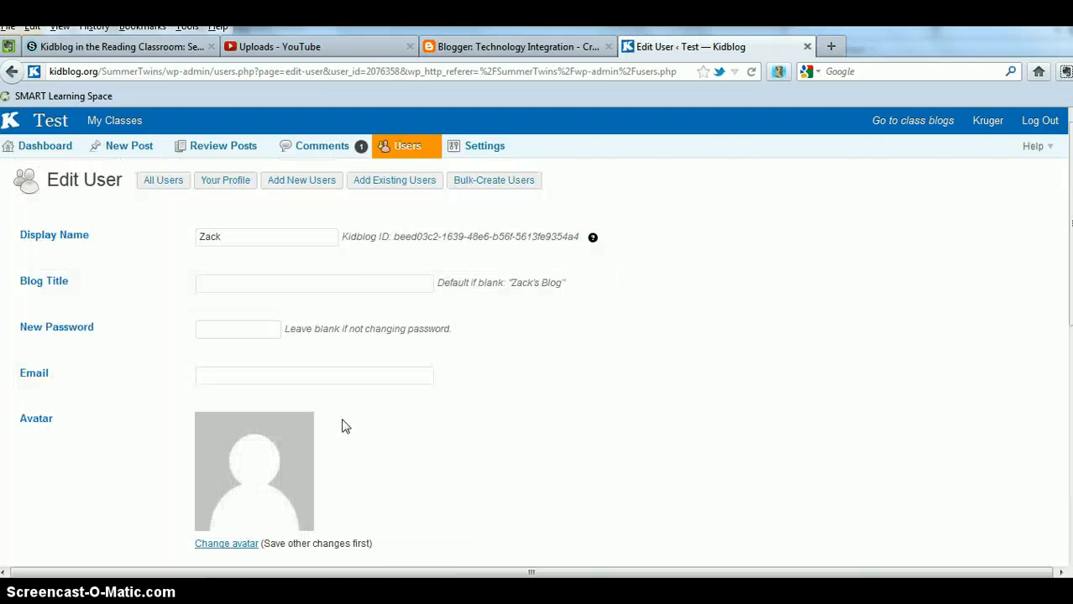
pyautogui.scroll(-10, 379, 426)
pyautogui.click(302, 414)
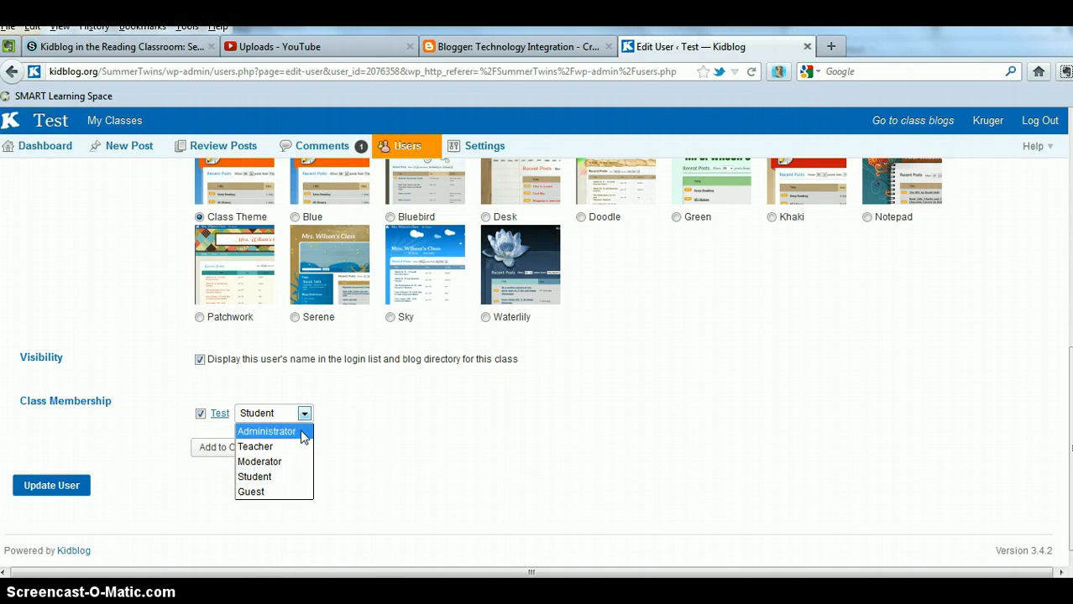
pyautogui.click(295, 451)
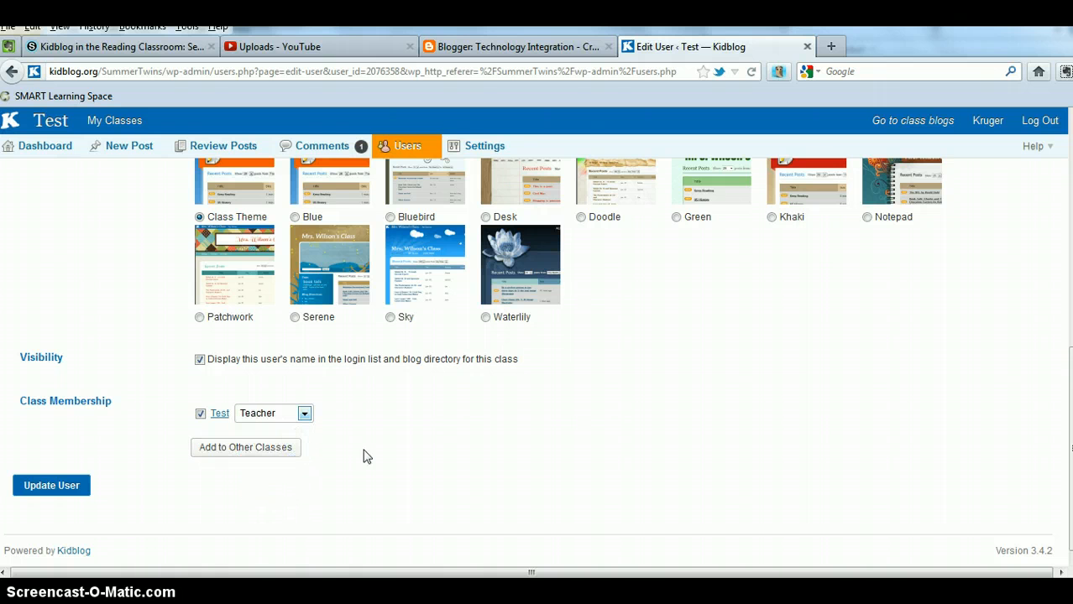
pyautogui.click(71, 487)
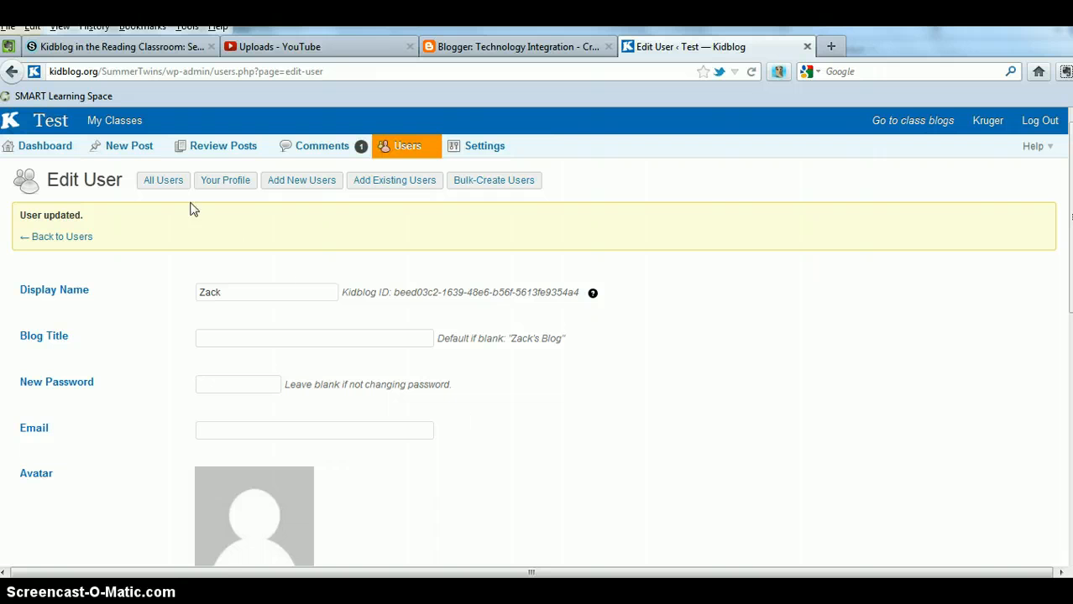
pyautogui.click(157, 184)
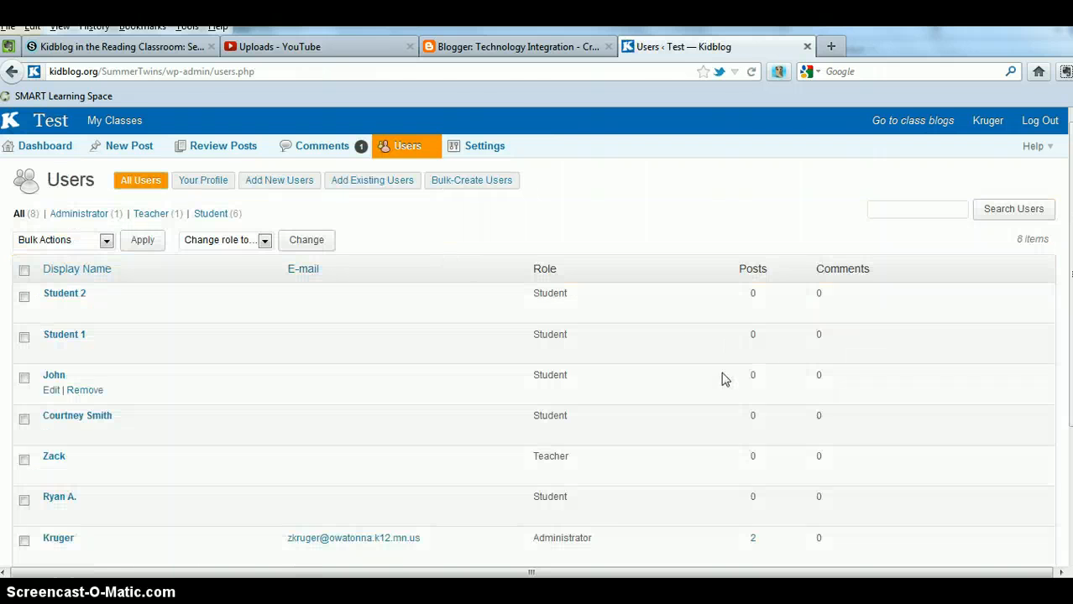
pyautogui.scroll(-4, 671, 399)
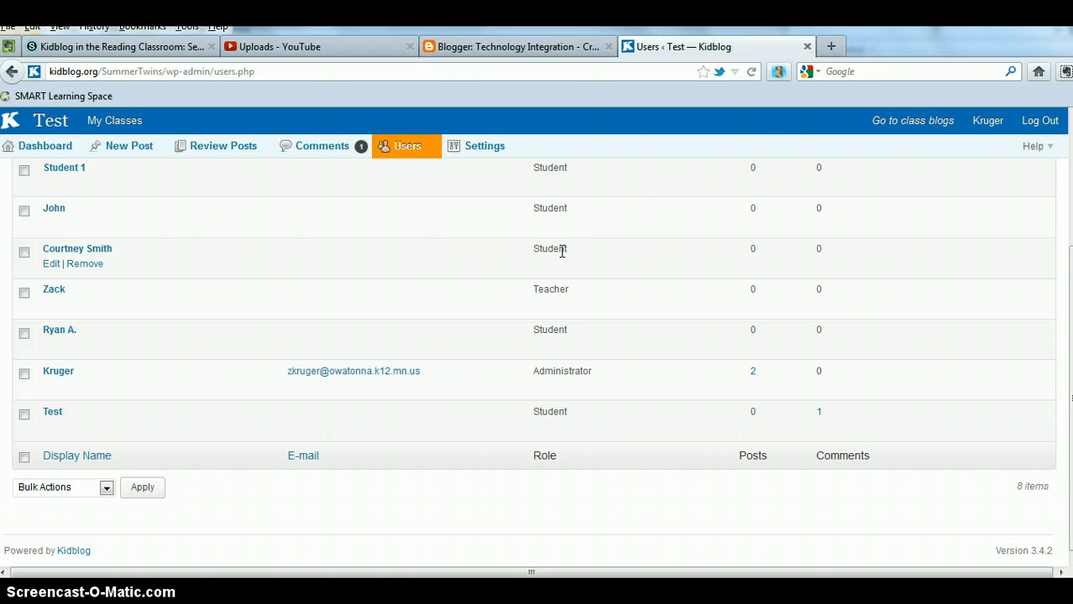
pyautogui.scroll(4, 546, 286)
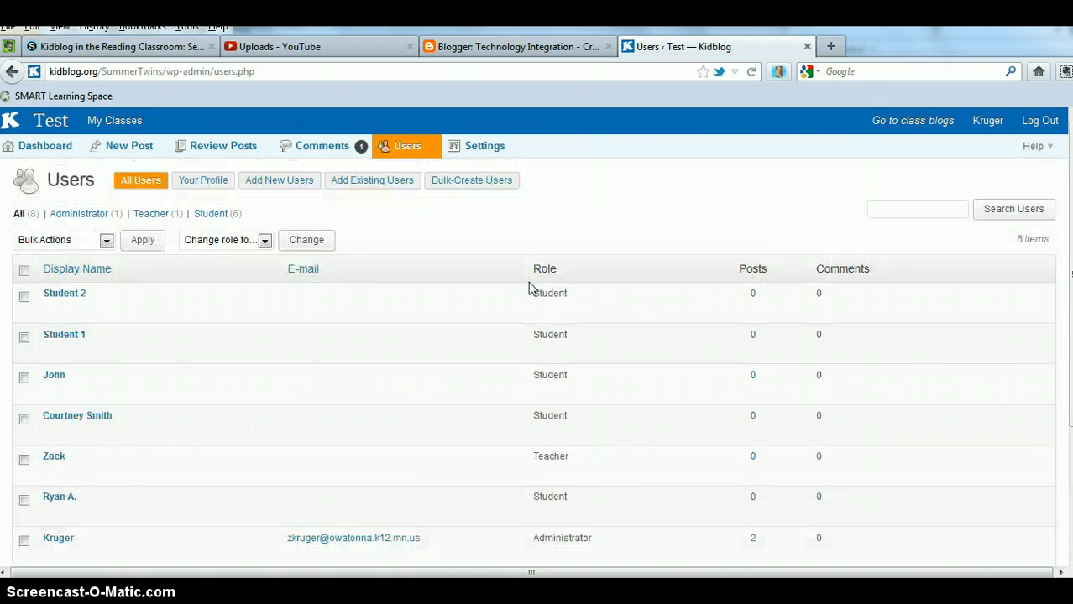
# Step: Add a user named Guest with a password and the Guest role, then return to All Users
pyautogui.click(261, 182)
pyautogui.click(169, 264)
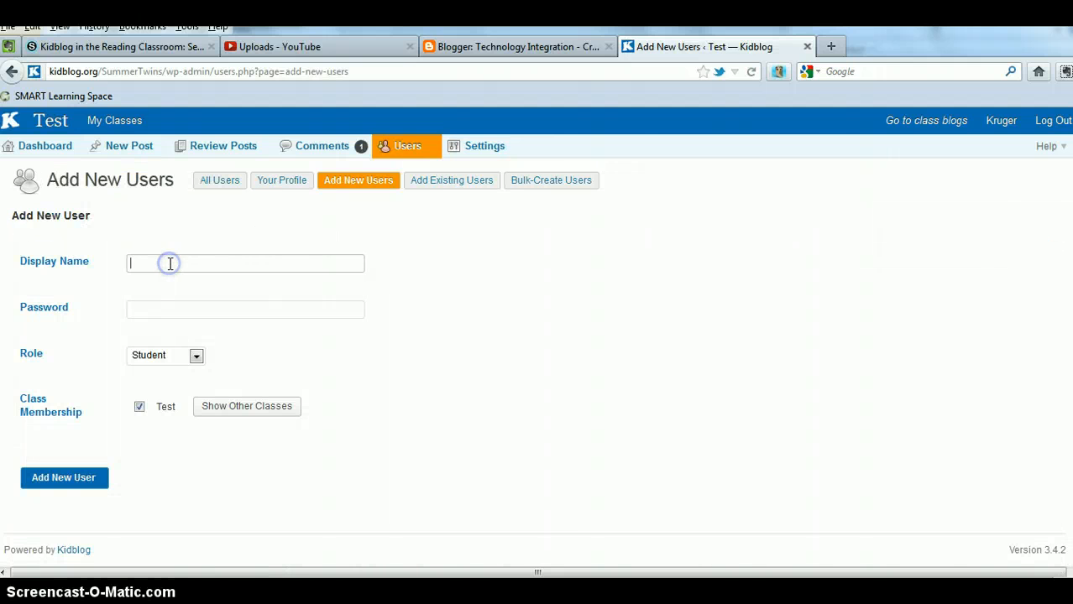
pyautogui.press('Tab')
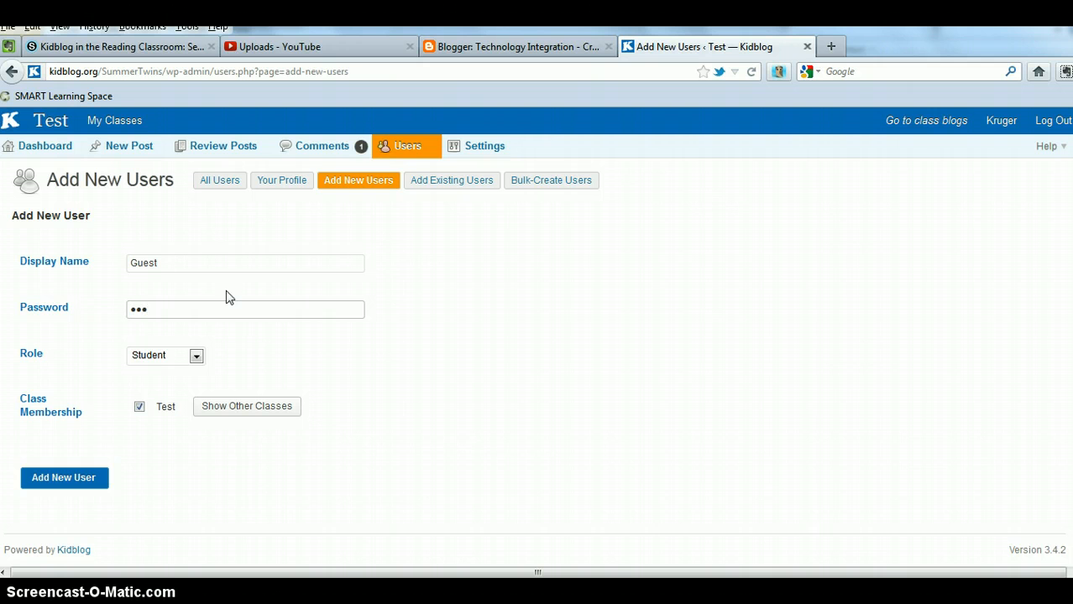
pyautogui.click(196, 357)
pyautogui.click(161, 434)
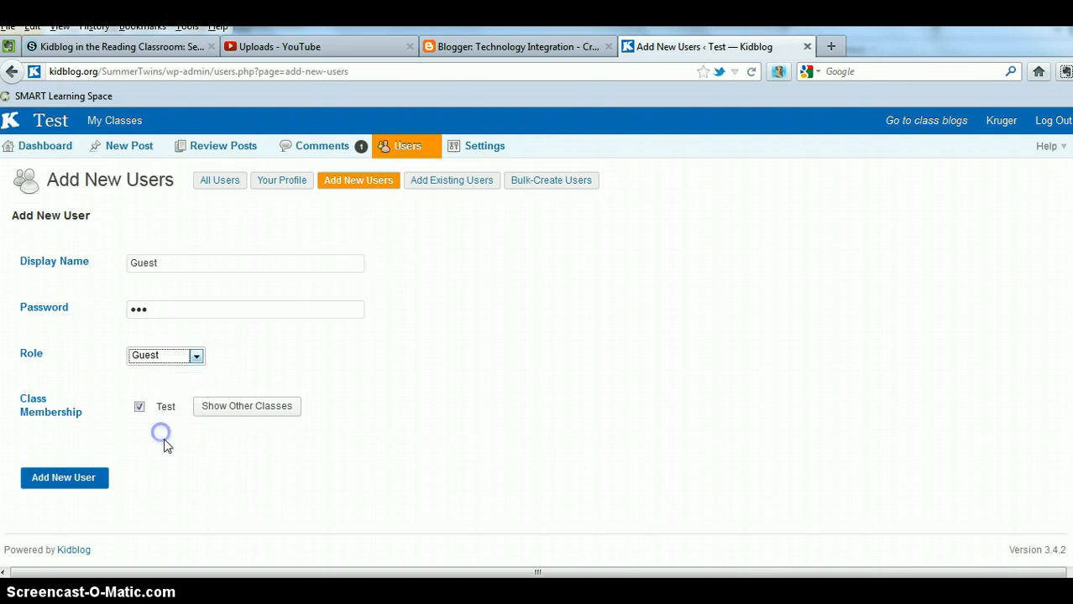
pyautogui.click(74, 477)
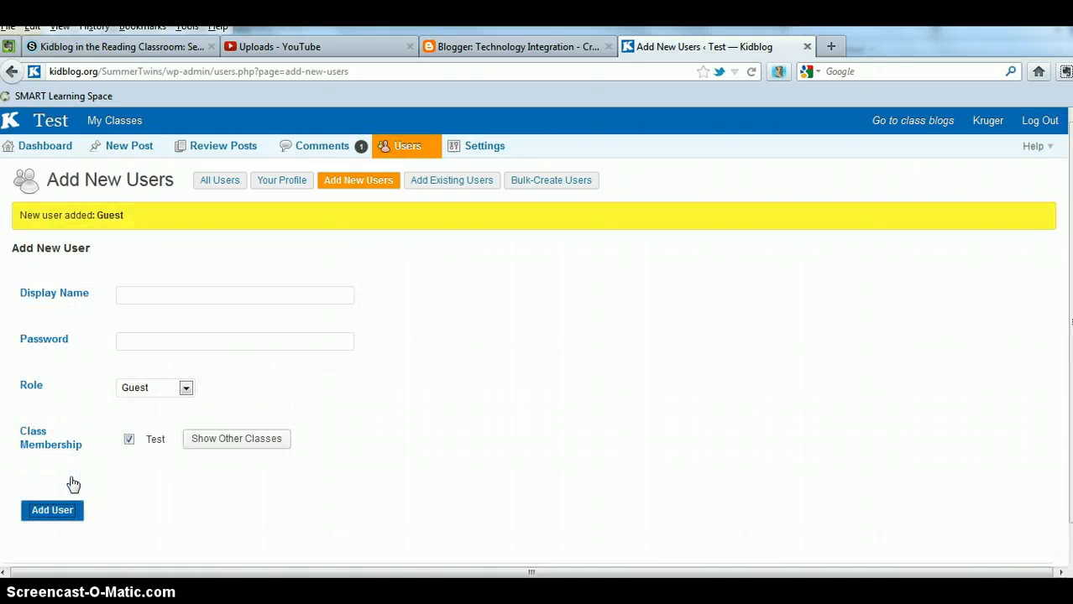
pyautogui.click(222, 184)
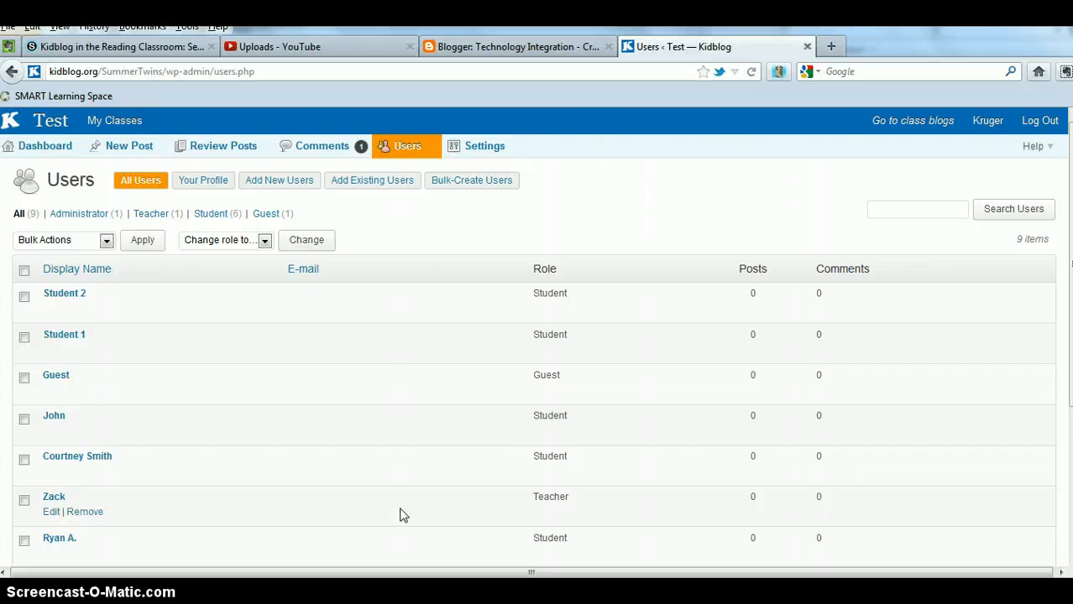
pyautogui.scroll(-5, 446, 451)
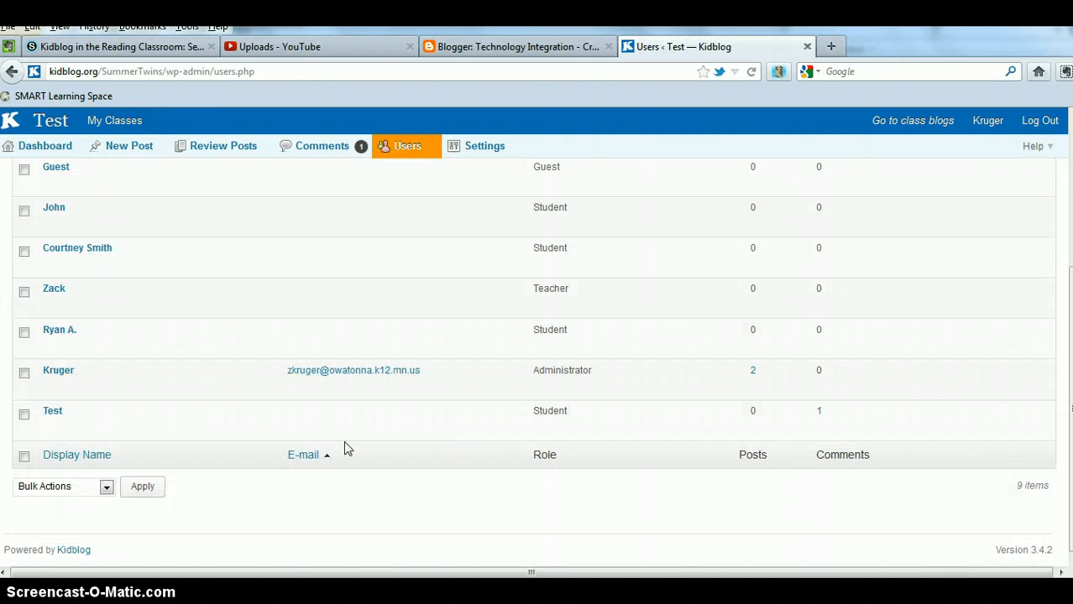